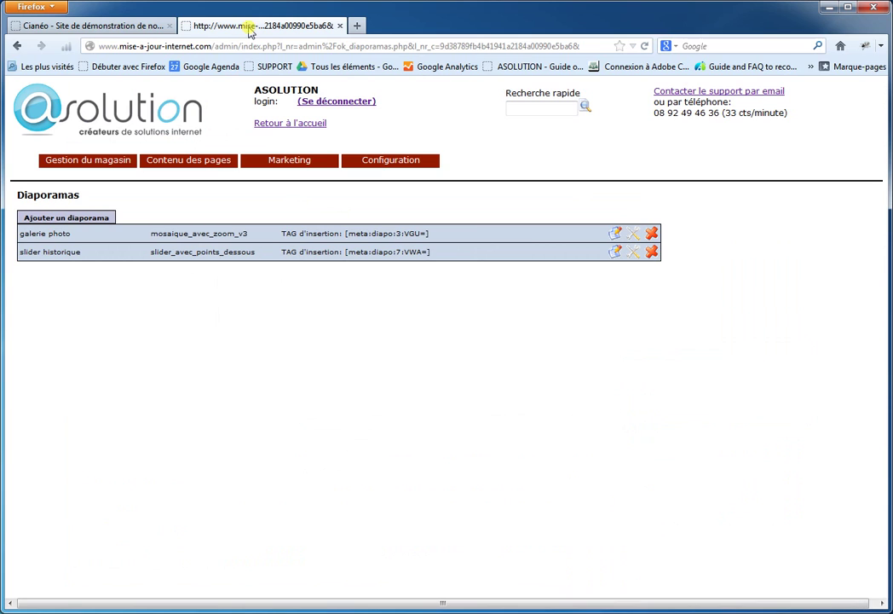
Step: Open the image settings of the "slider historique" slideshow from the Diaporamas list
mouse_move(199, 160)
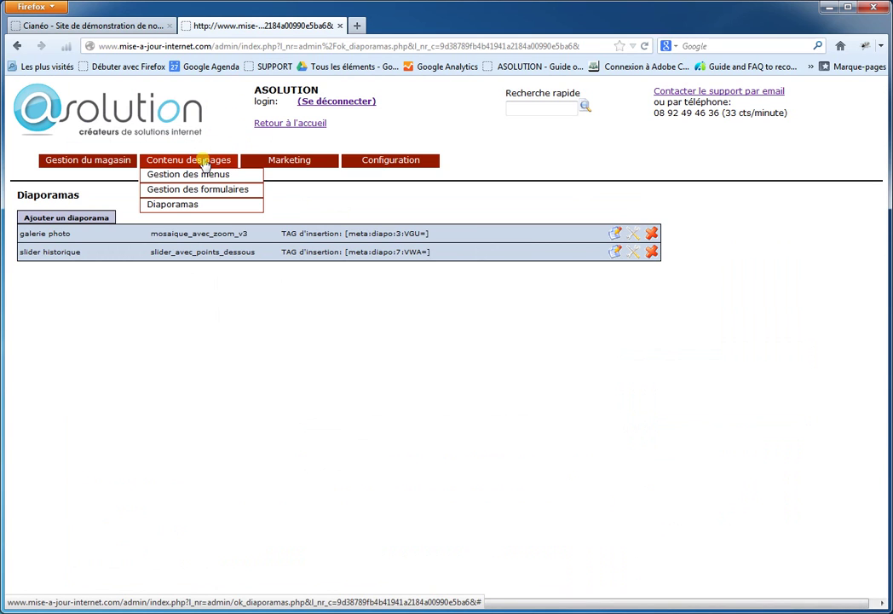
click(174, 206)
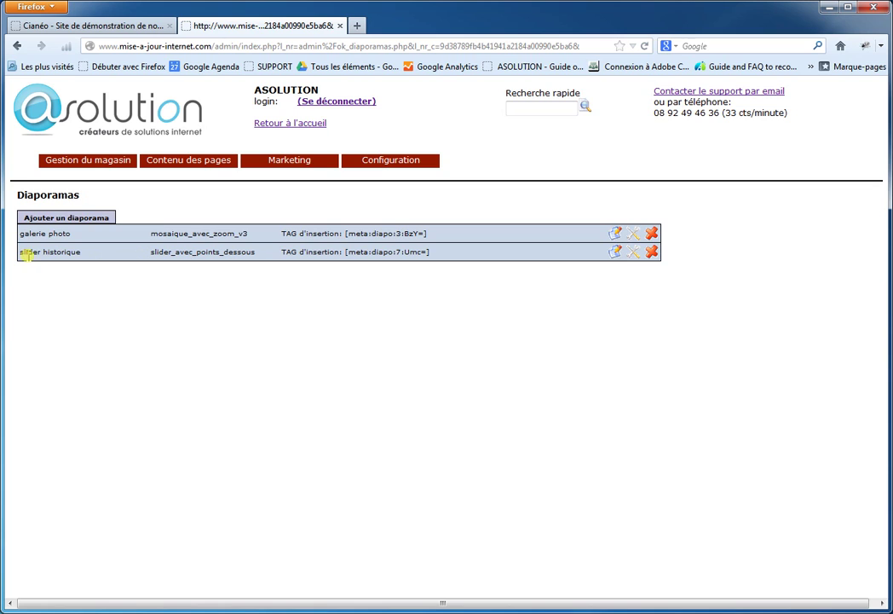
click(631, 255)
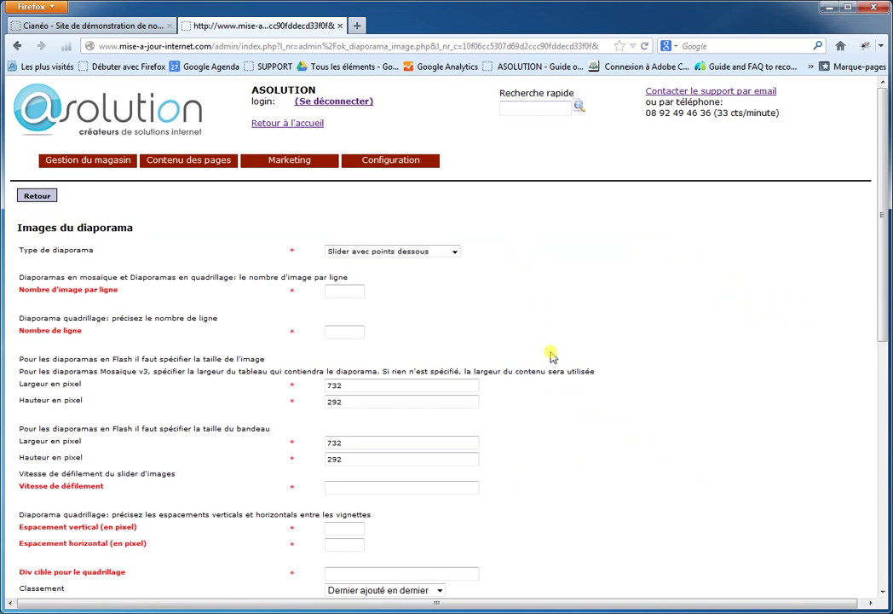
Step: Check the slideshow's image width and height fields, and set slide3.jpg to inactive in the image list
scroll(551, 357, down, 2)
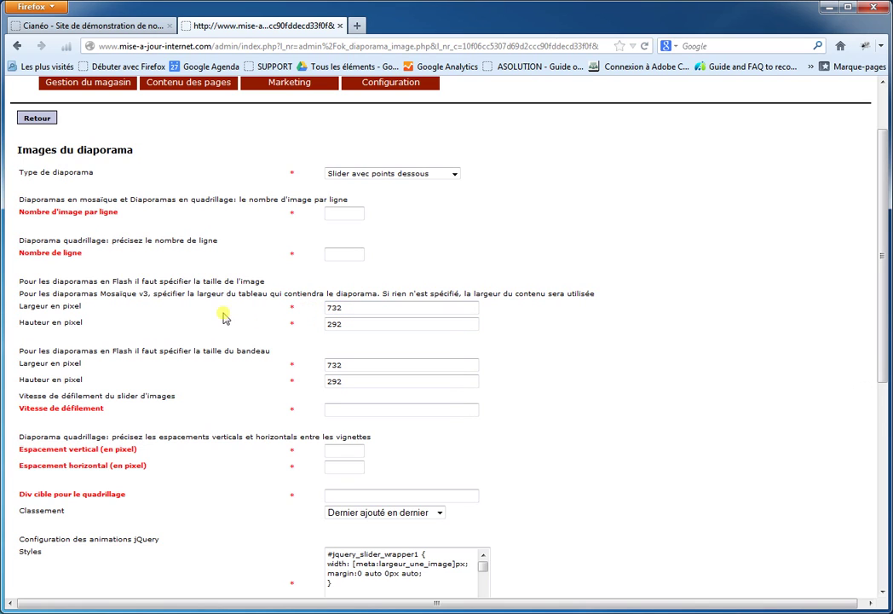
click(345, 308)
click(345, 324)
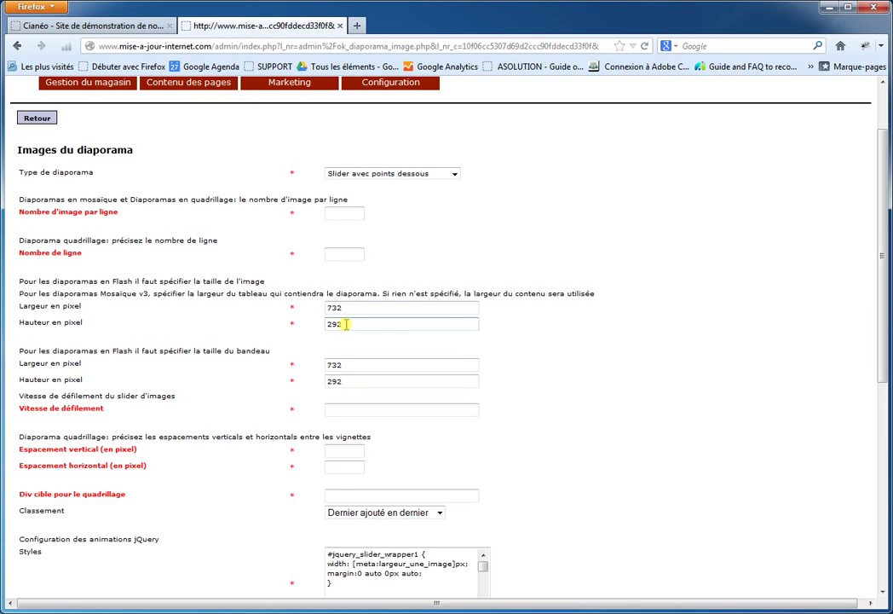
scroll(567, 400, down, 5)
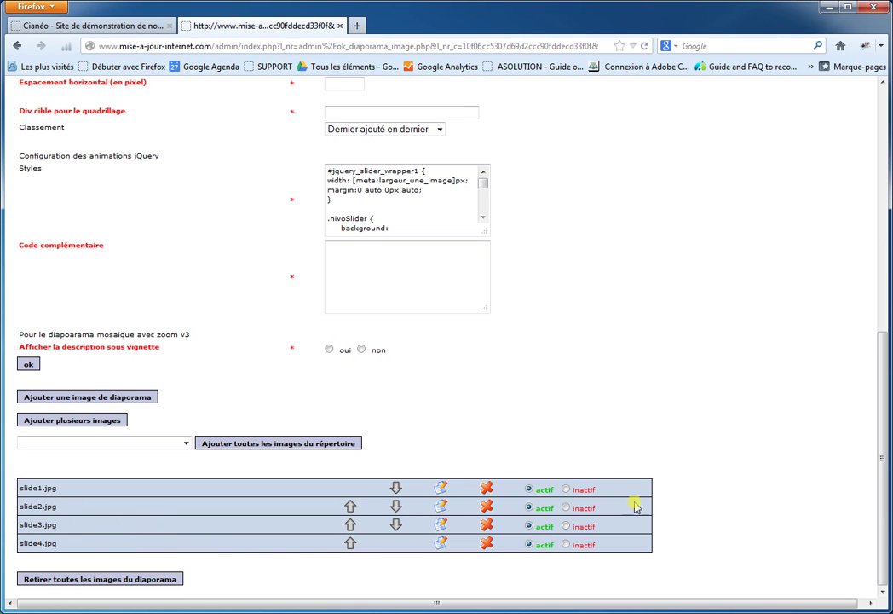
click(566, 526)
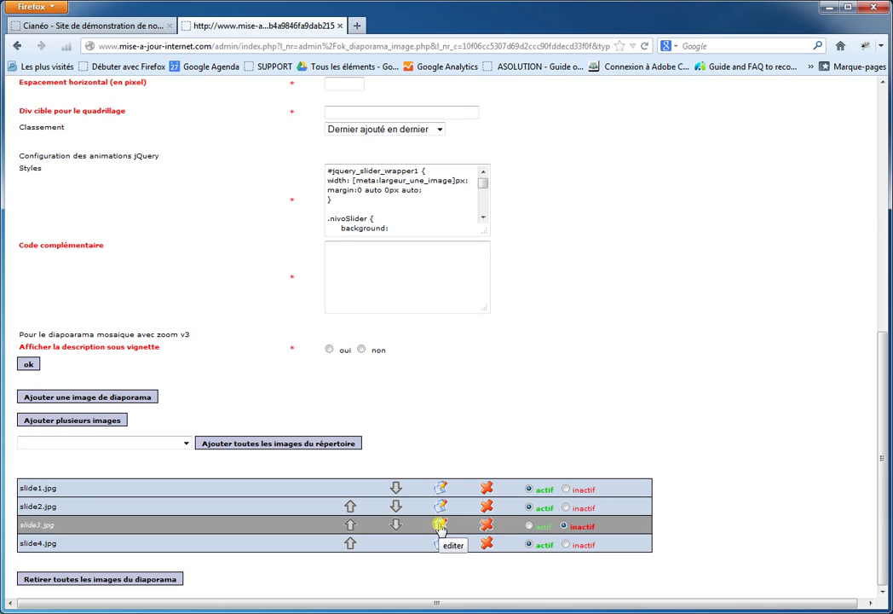
Step: Start a new slideshow image, upload slide5 from the slides folder to the site's files, and use it as the image
click(89, 396)
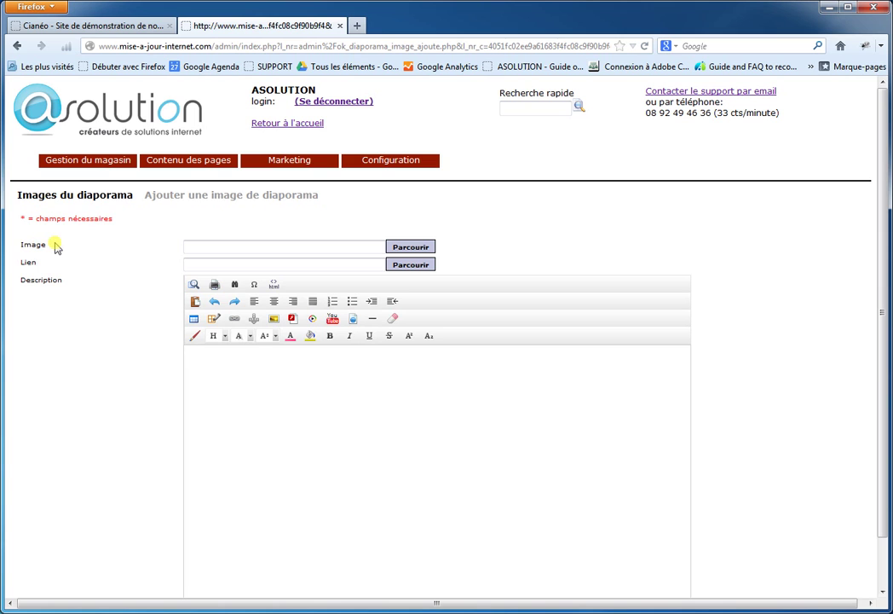
click(410, 247)
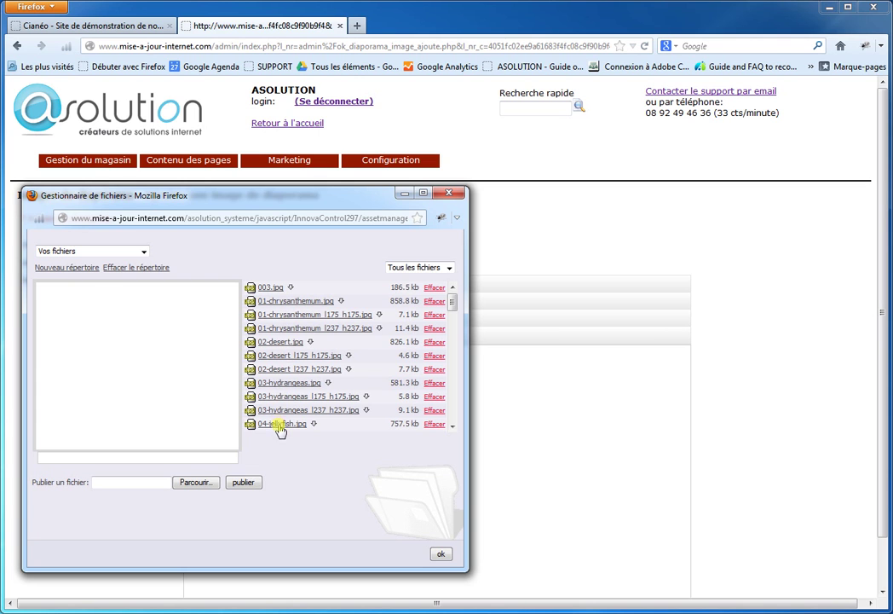
click(197, 482)
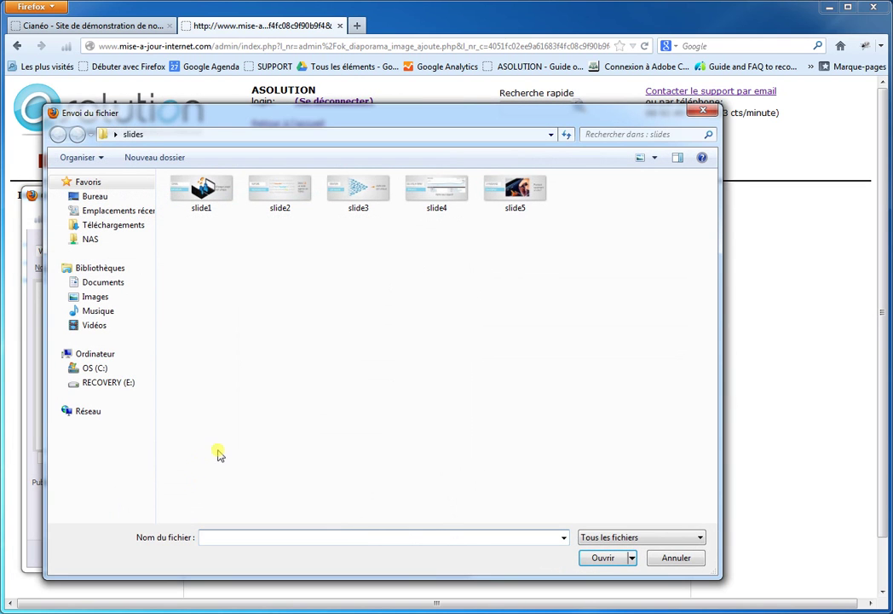
click(525, 209)
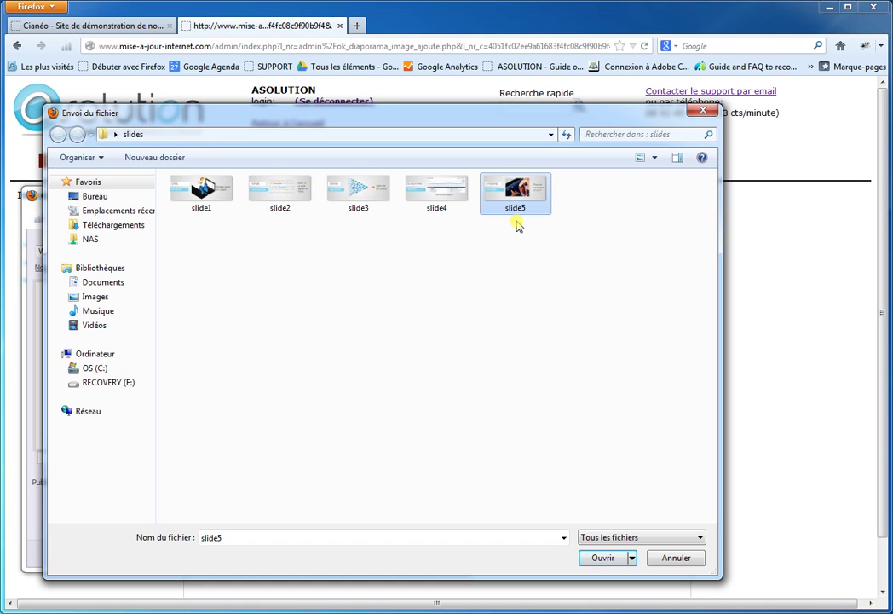
click(599, 557)
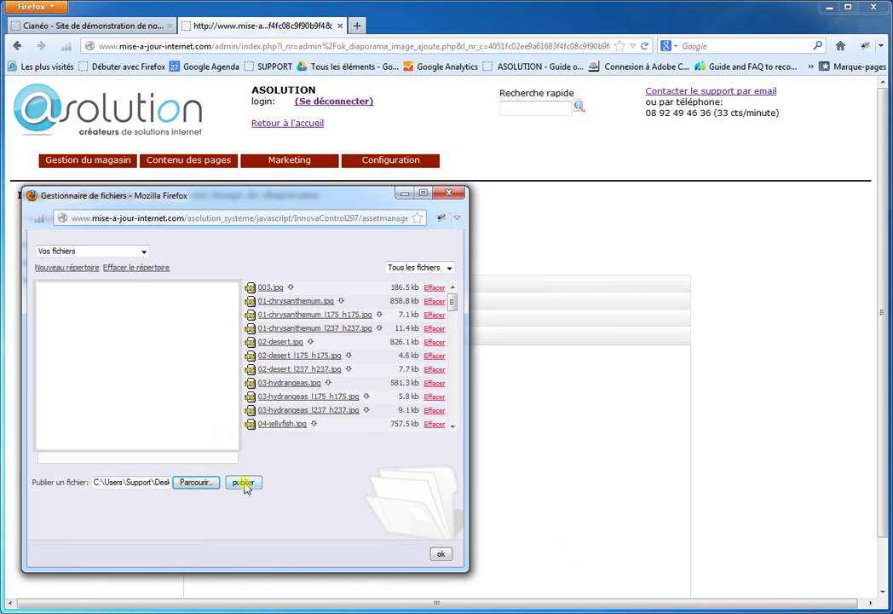
click(244, 484)
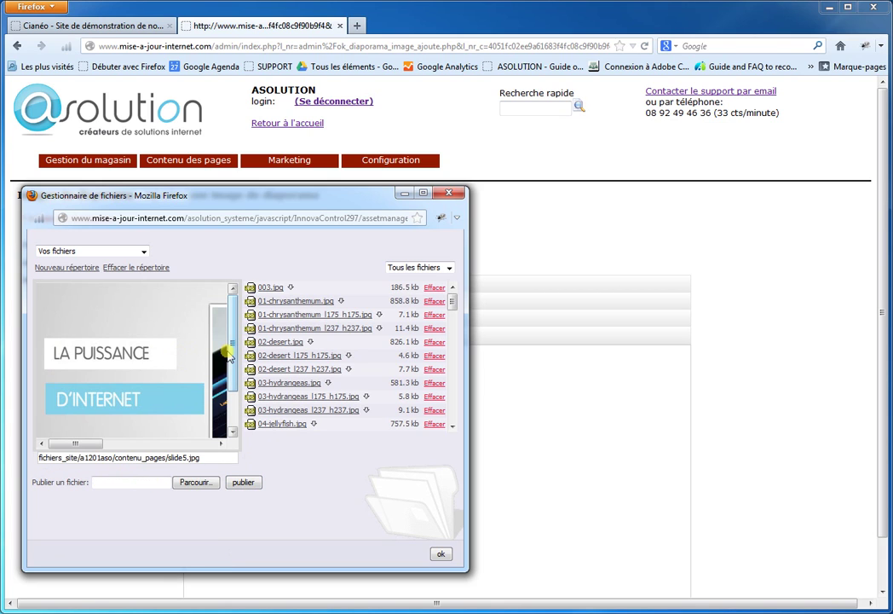
drag(454, 296, 452, 407)
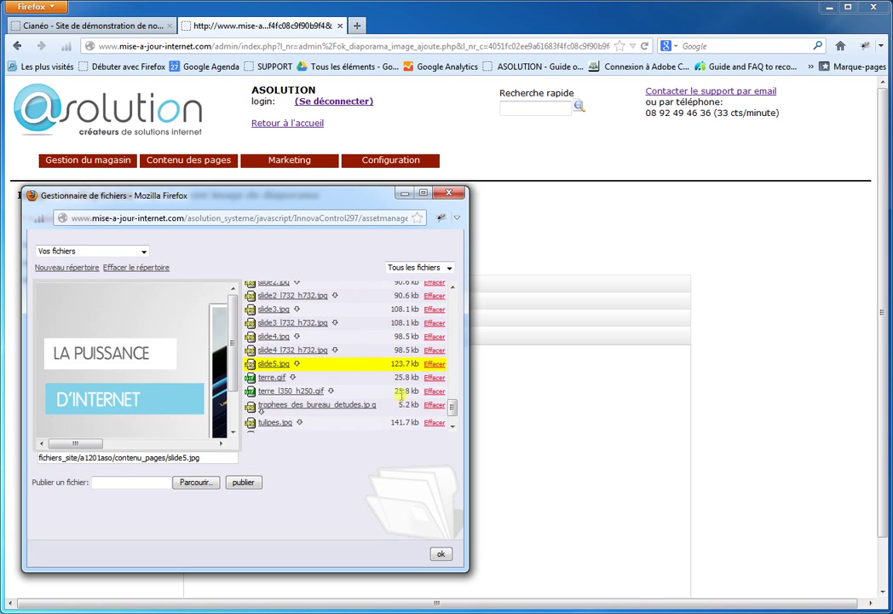
click(441, 553)
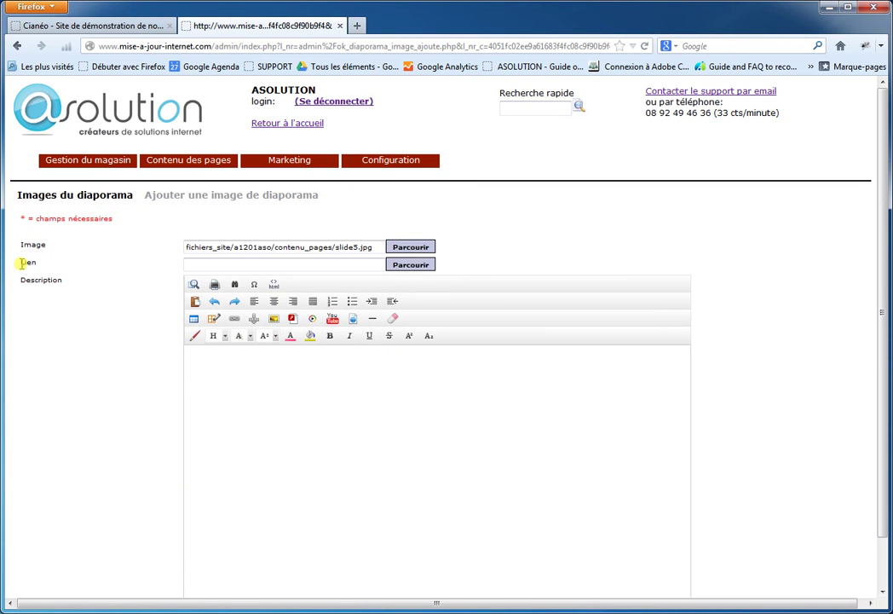
click(194, 265)
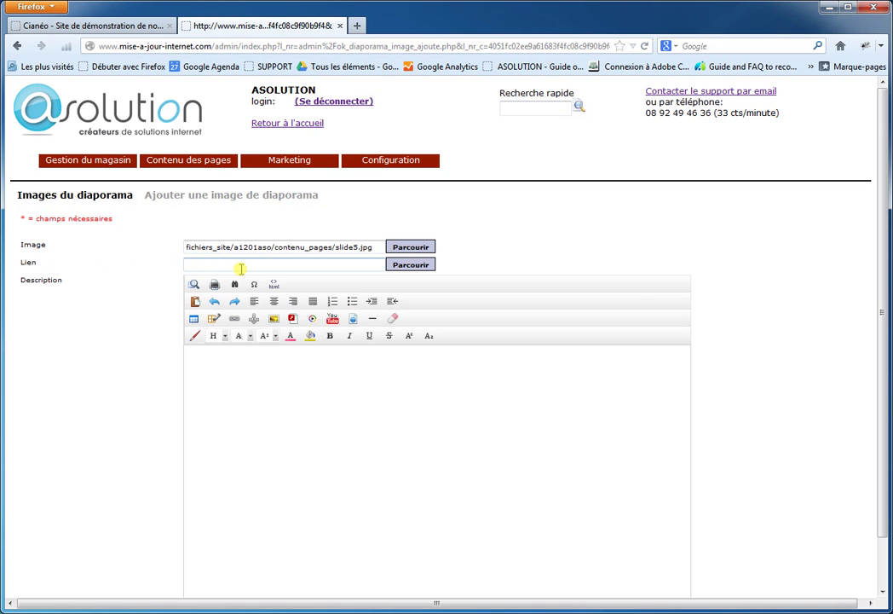
text(http://)
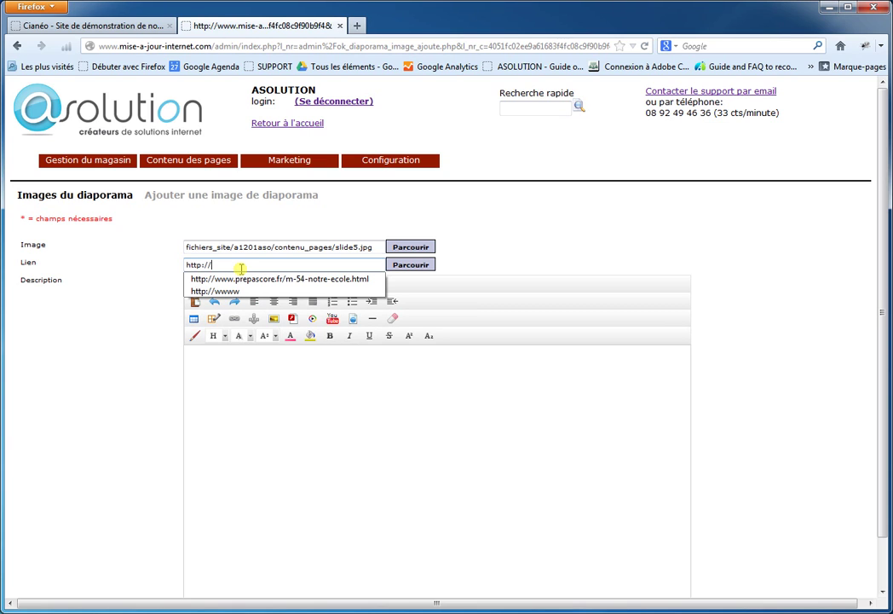
text(www.asolution.fr)
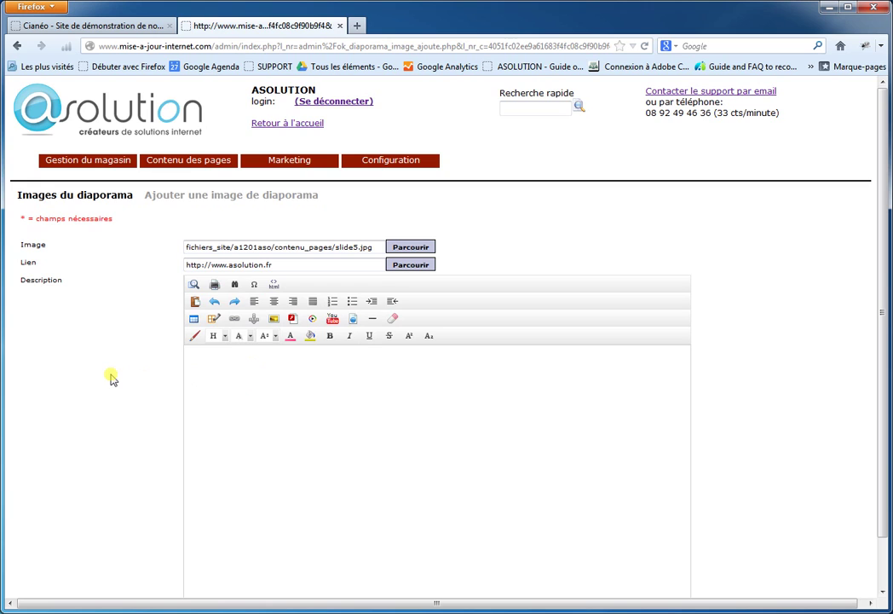
scroll(112, 377, down, 2)
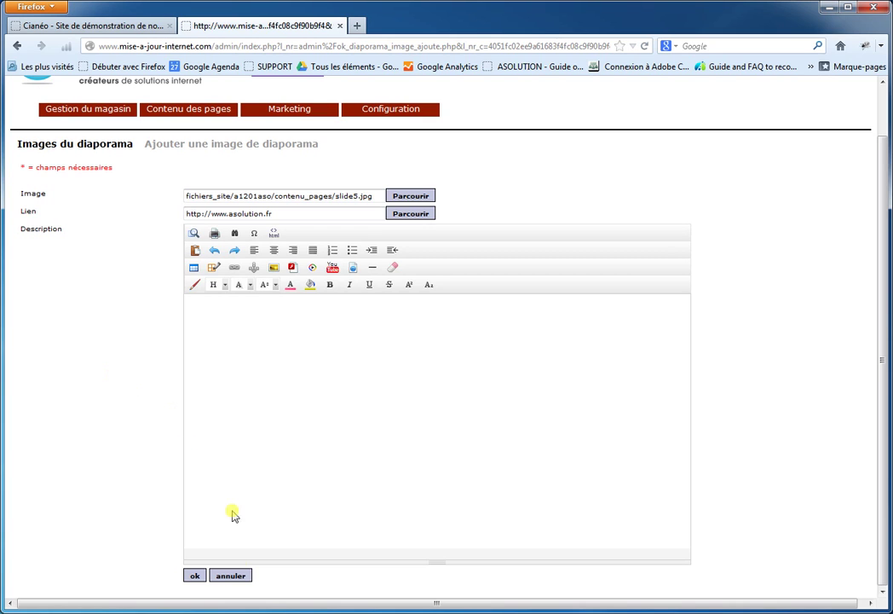
click(195, 577)
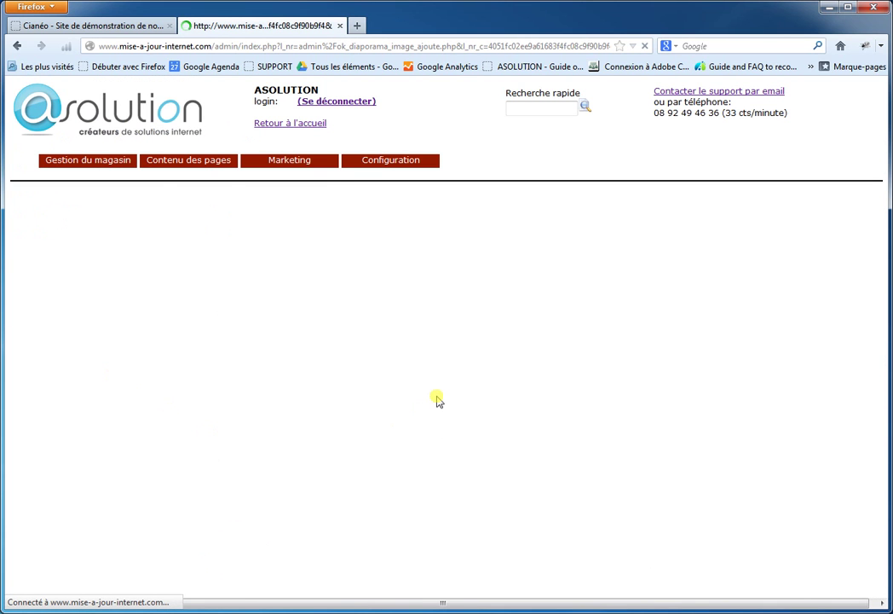
Step: Move slide5.jpg up one place in the slideshow's image list, ahead of slide4.jpg
scroll(436, 397, down, 10)
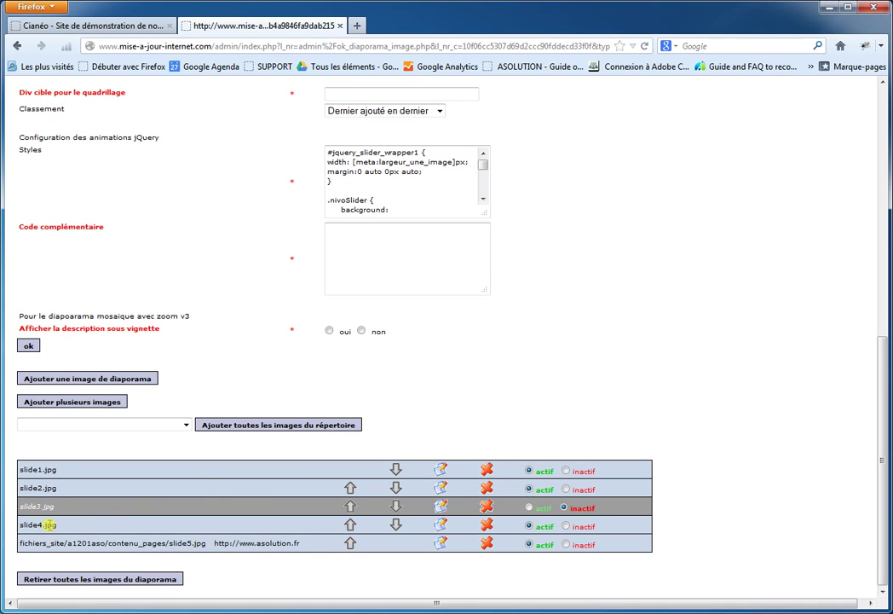
click(350, 544)
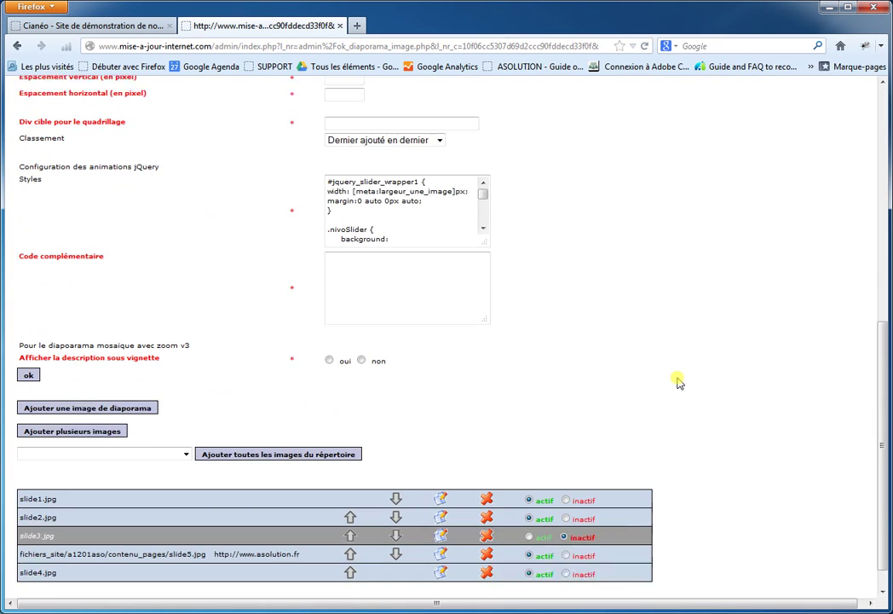
scroll(680, 382, down, 1)
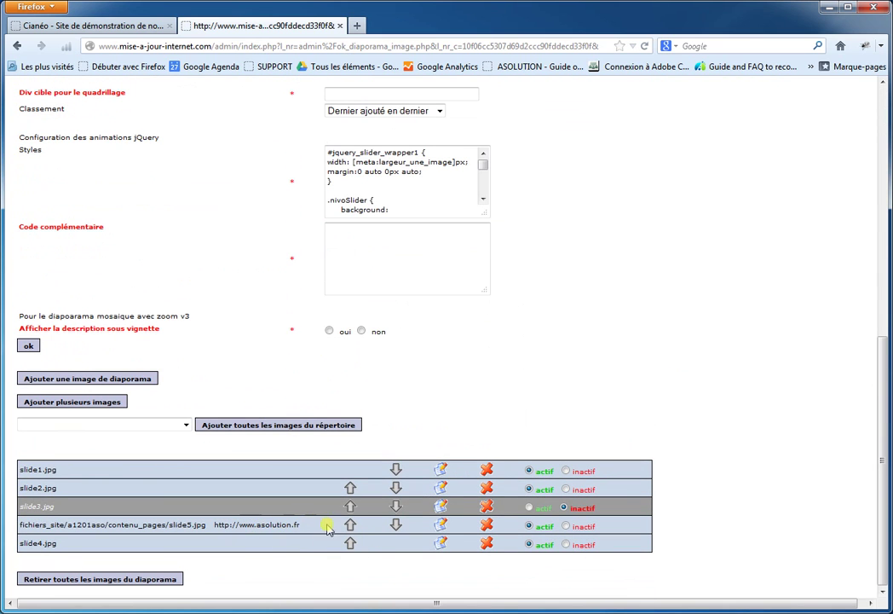
Step: Open the slide5.jpg entry for editing, select its link address, and save the entry
click(442, 526)
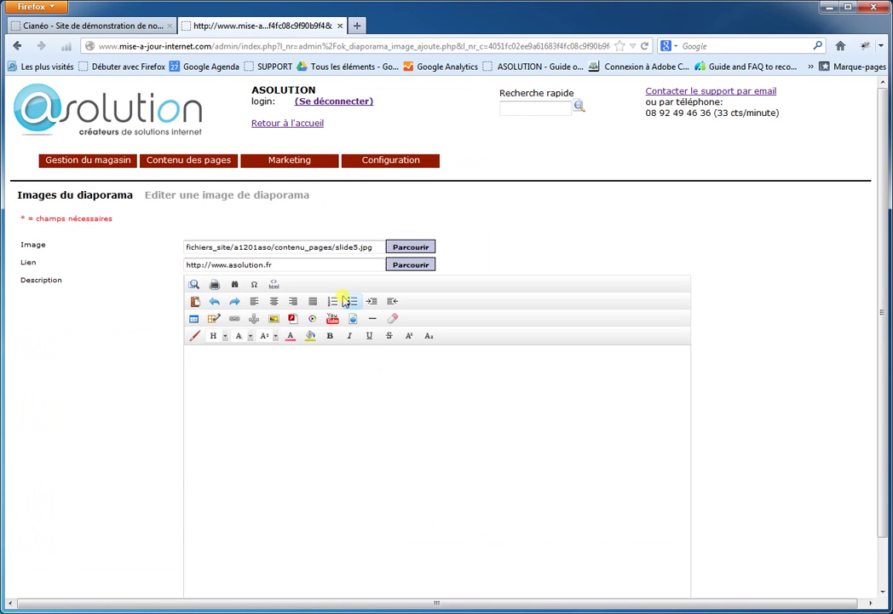
drag(275, 265, 153, 263)
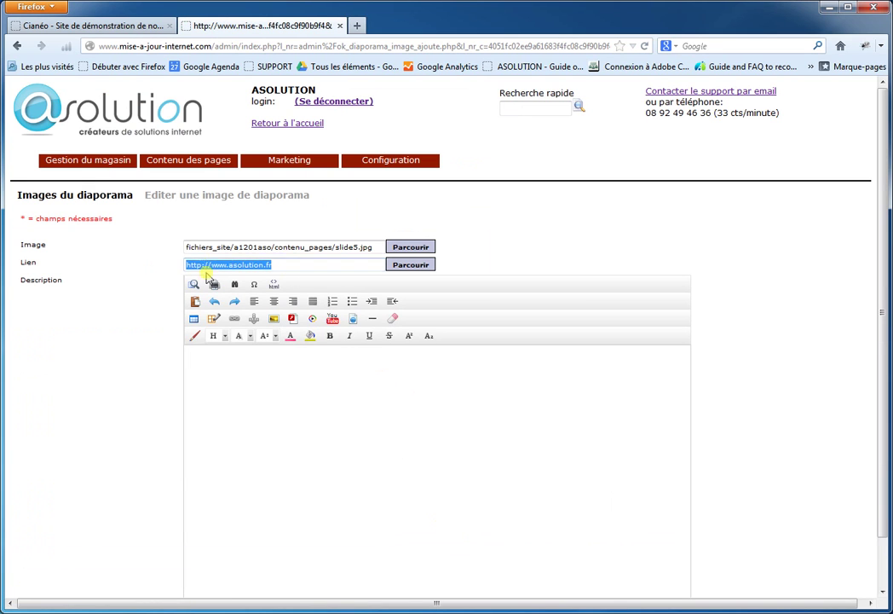
scroll(115, 430, down, 1)
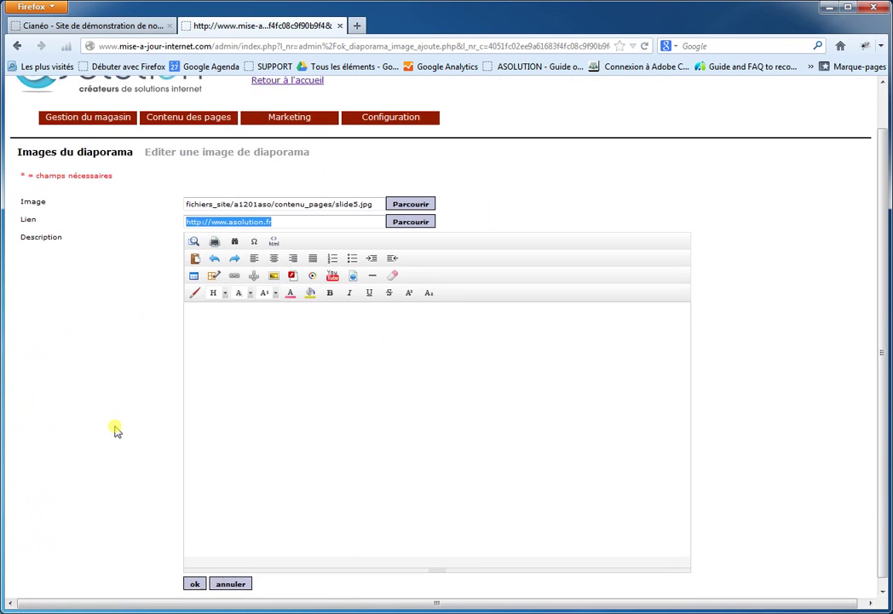
click(194, 576)
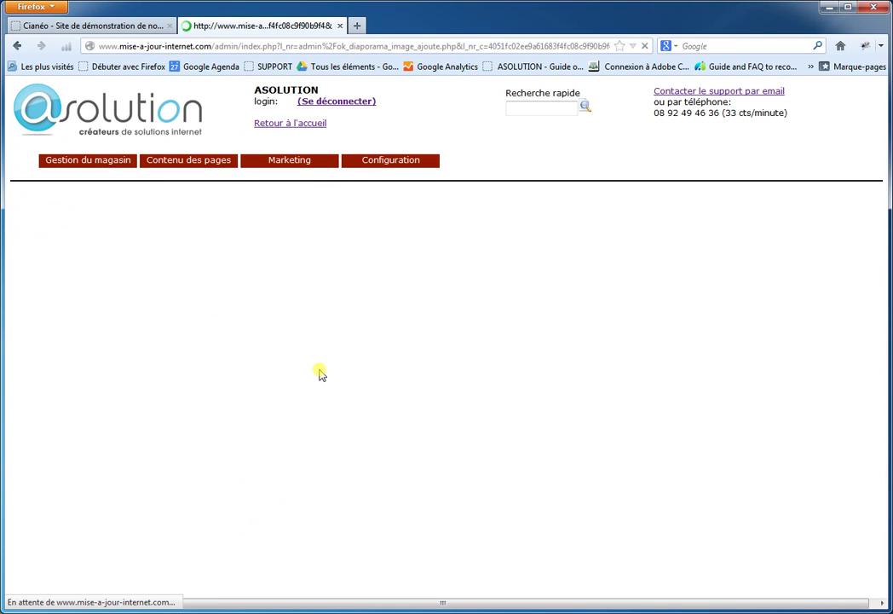
Step: Open the form for adding several images to the slideshow at once
scroll(566, 461, down, 6)
scroll(566, 461, down, 3)
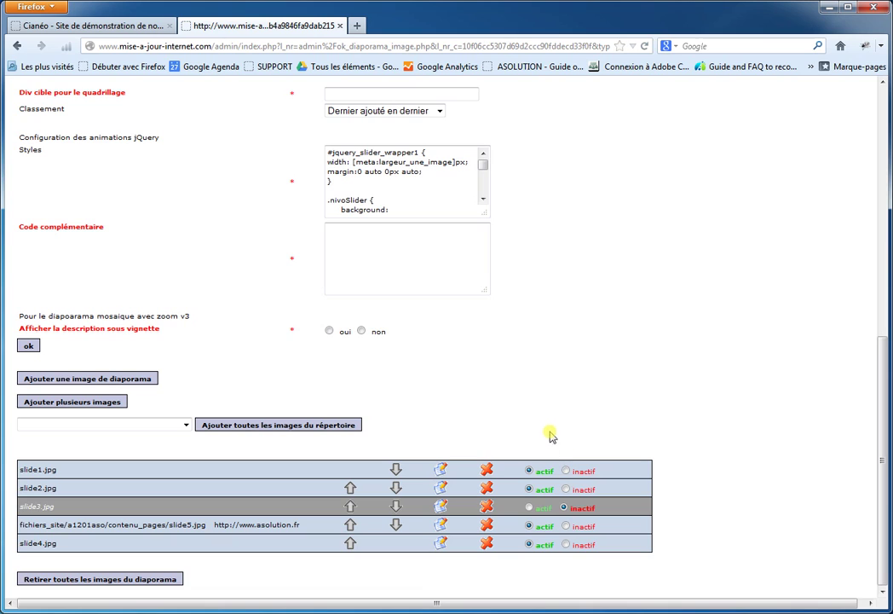
click(54, 403)
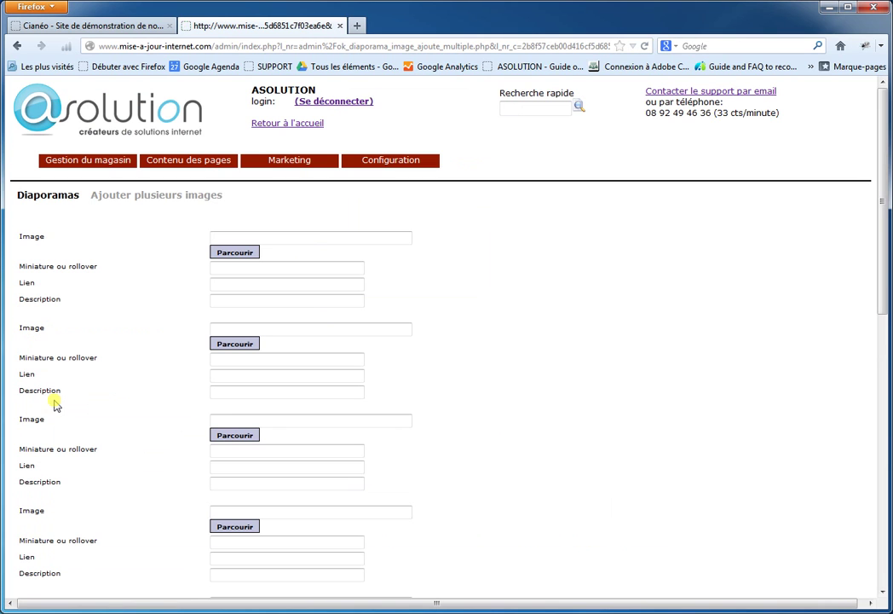